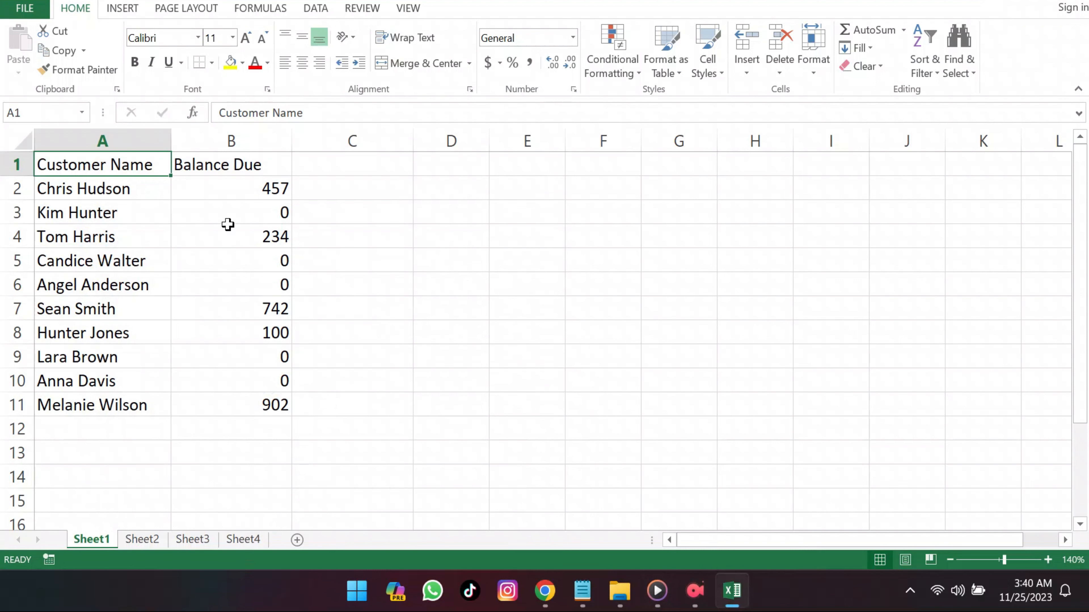
Compare the raw customer list on Sheet1 with the formatted version on Sheet2, ending on Sheet1.
left_click(248, 166)
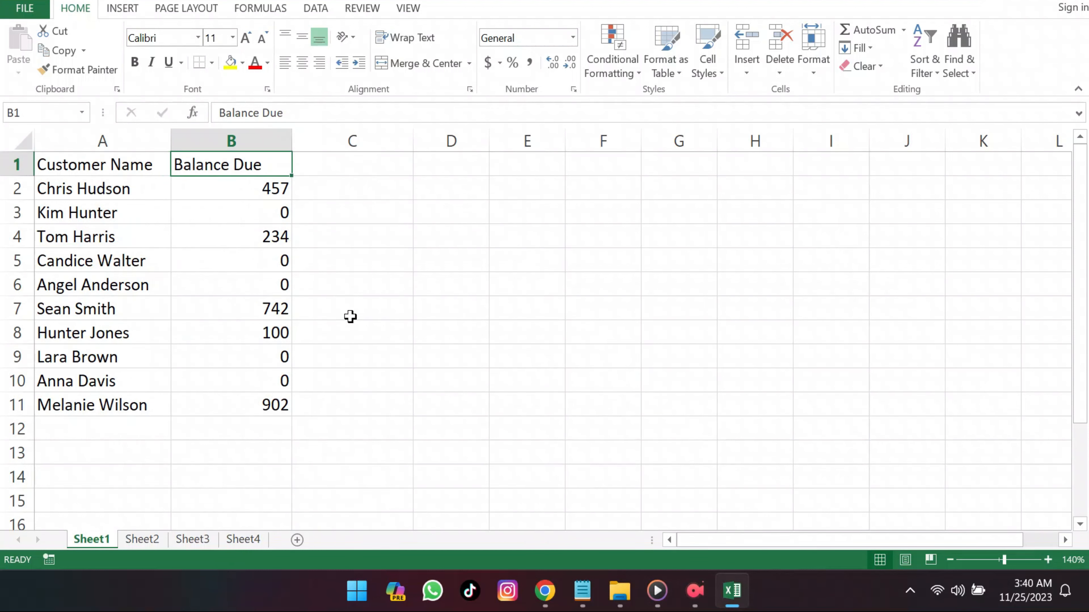
left_click(143, 540)
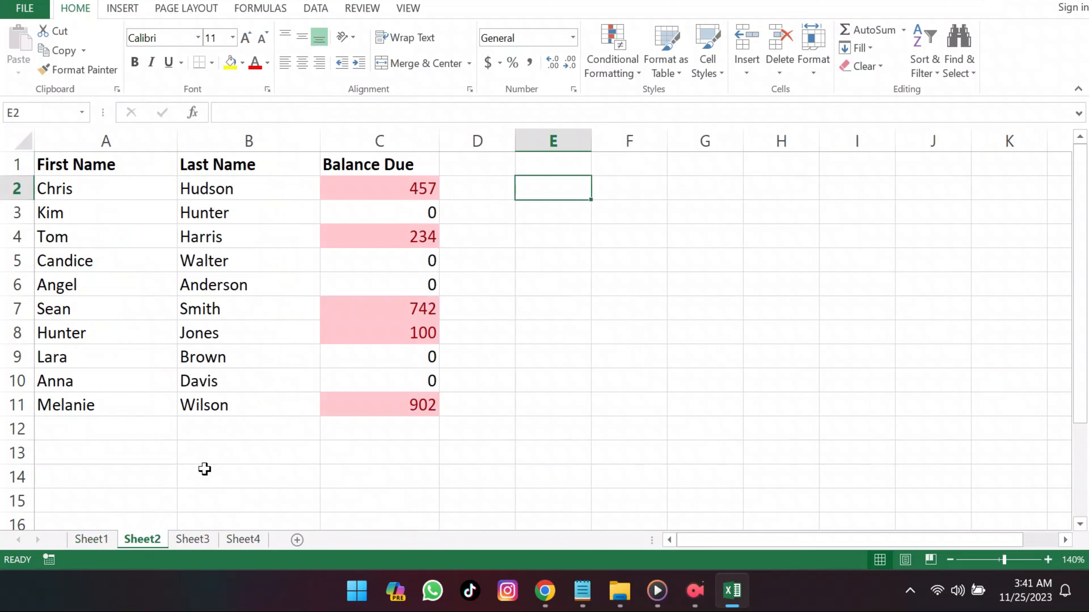
left_click(92, 541)
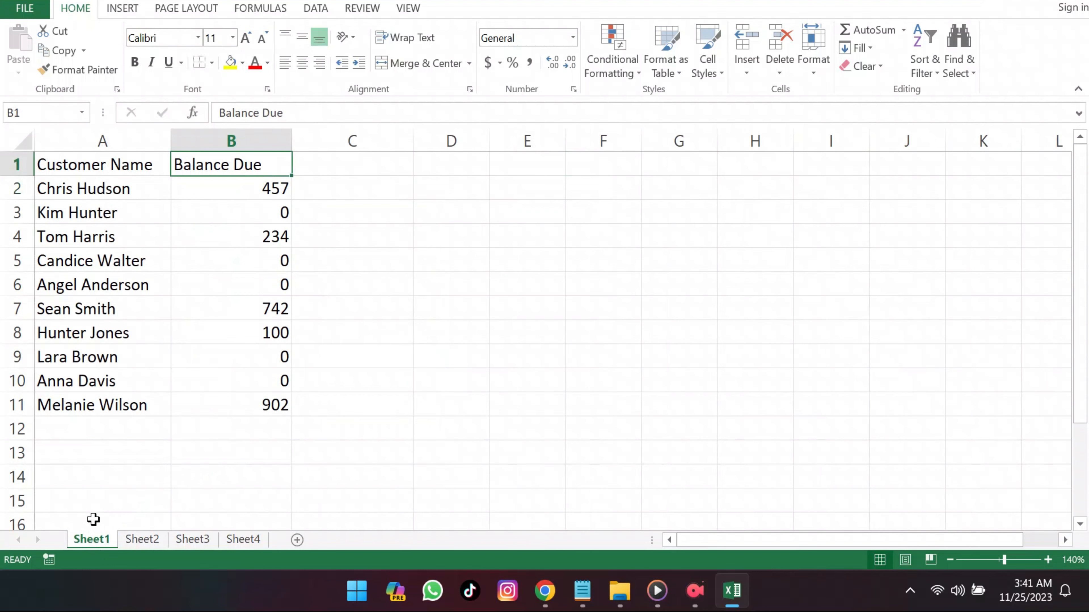
Enable the Developer tab in the ribbon customization options.
left_click(24, 9)
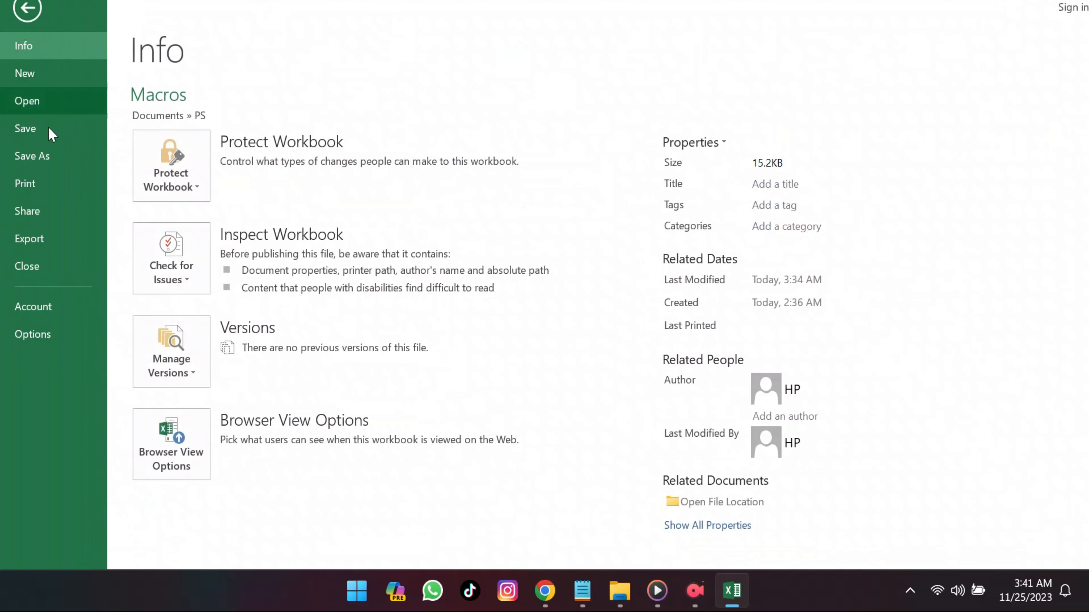
left_click(39, 334)
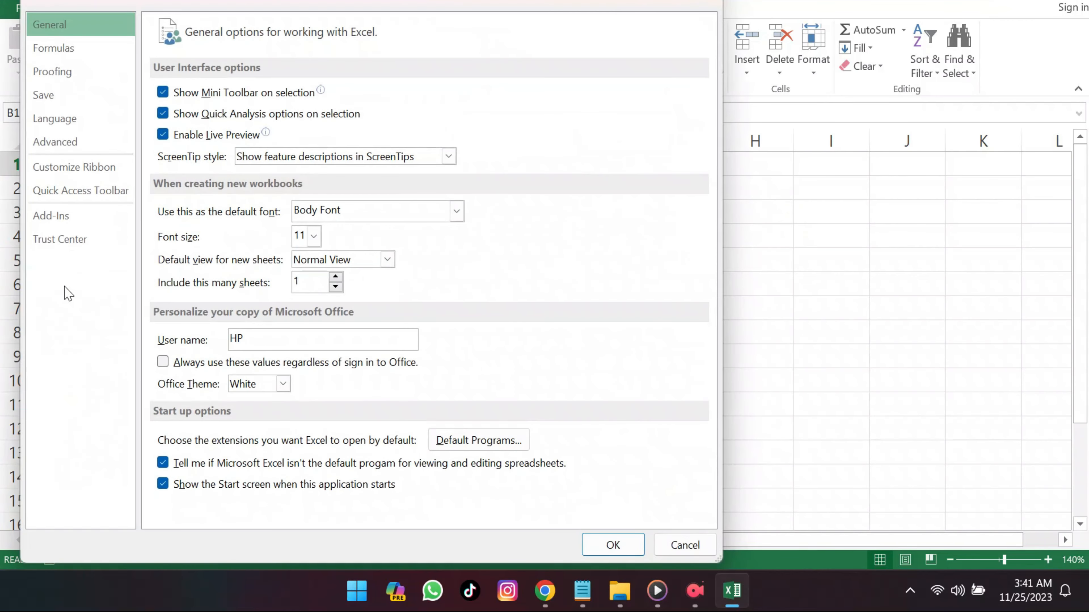
left_click(89, 168)
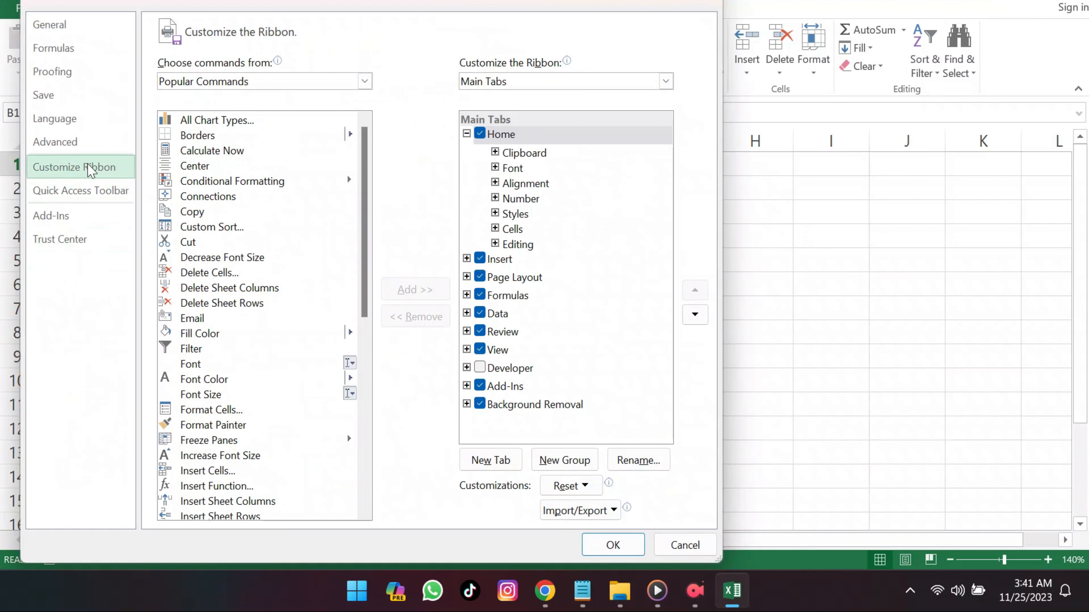
left_click(480, 369)
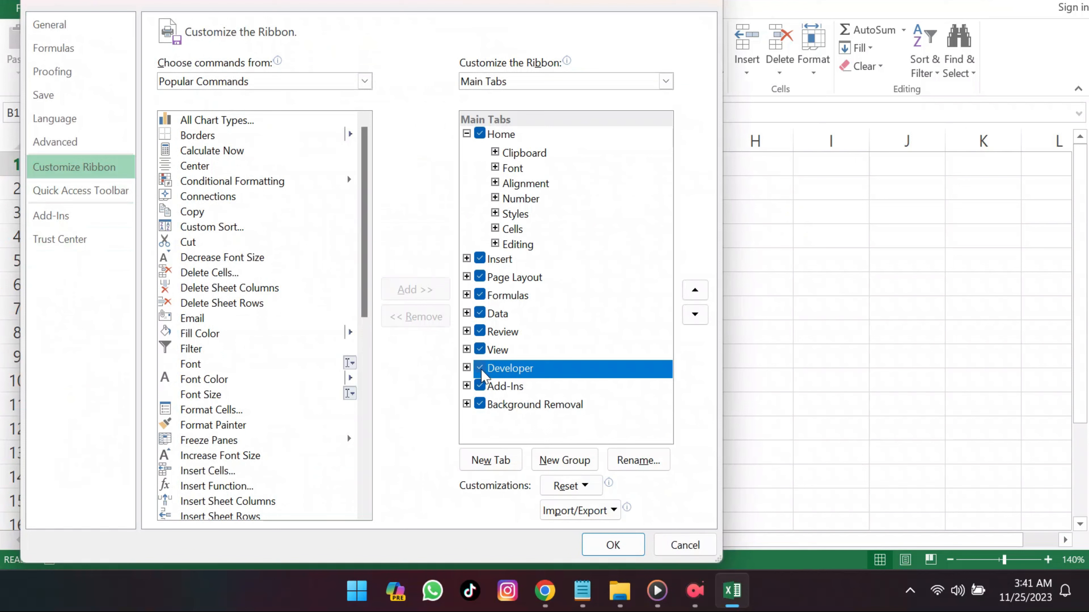
left_click(613, 545)
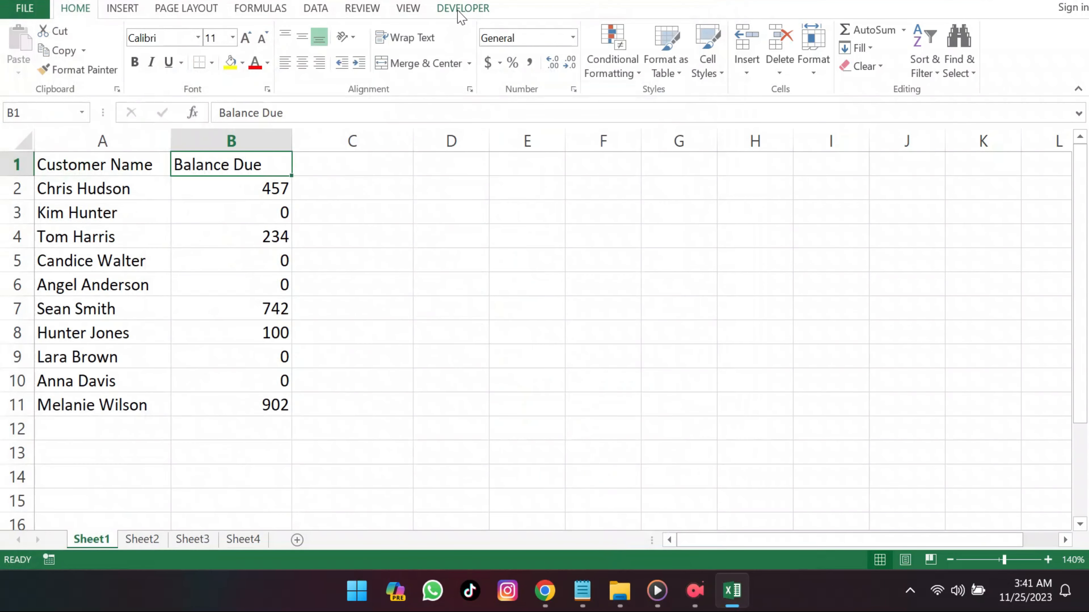
Check the list of existing macros in all open workbooks and close it without running anything.
left_click(461, 9)
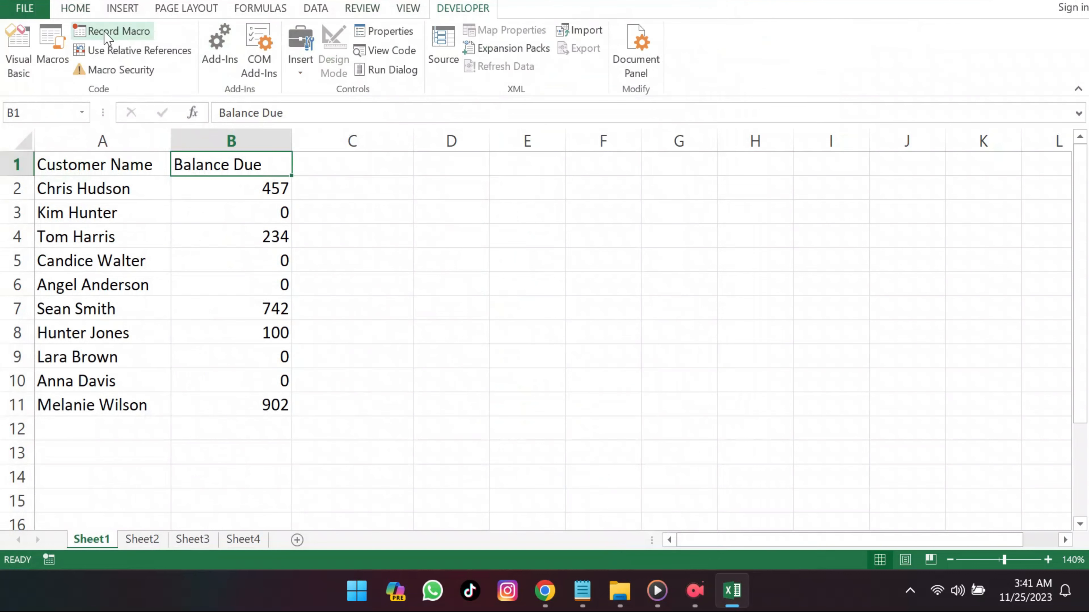
left_click(53, 60)
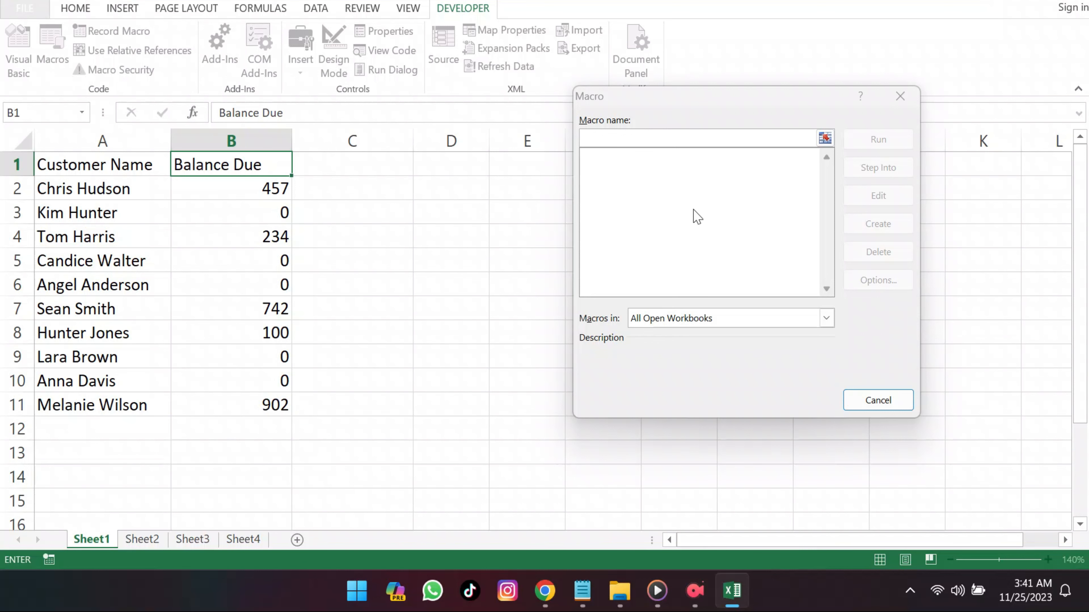
left_click(882, 403)
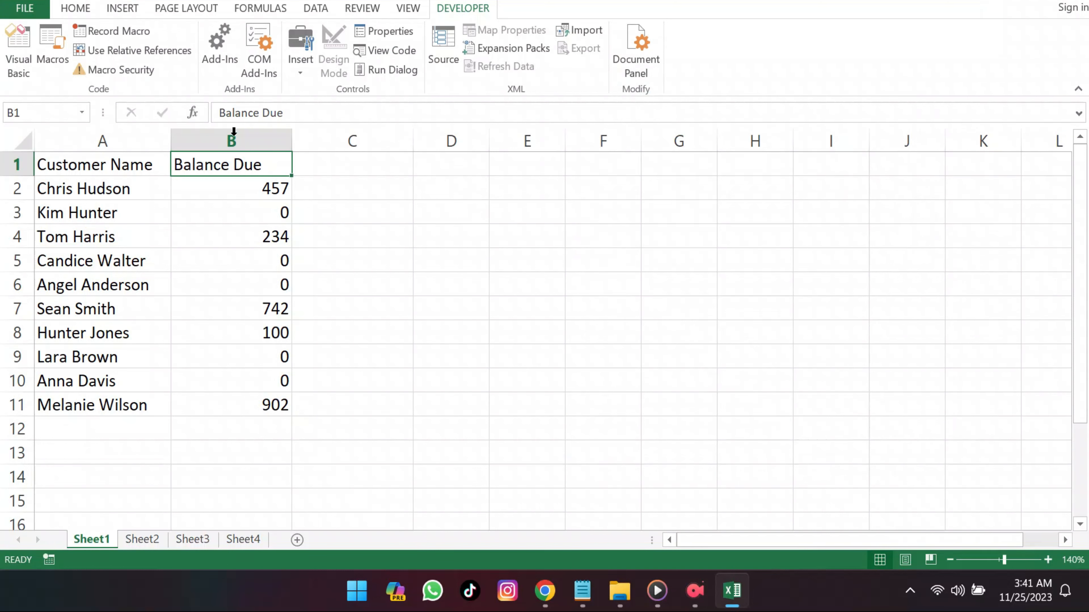
Start recording a new macro named Customer_Data, stored in This Workbook.
left_click(133, 31)
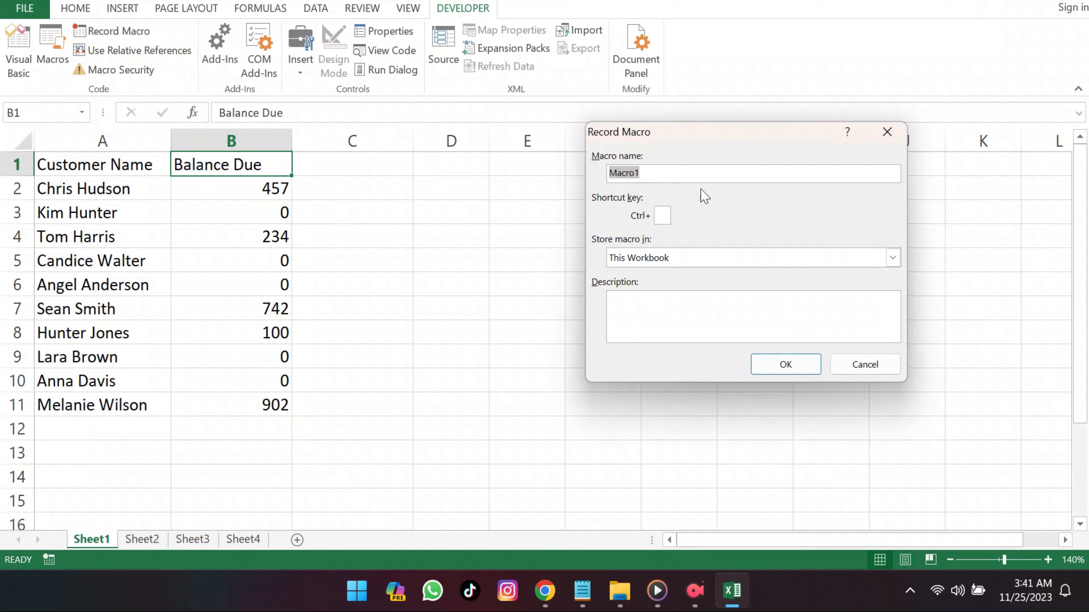
key("BackSpace")
type("Customer_Data")
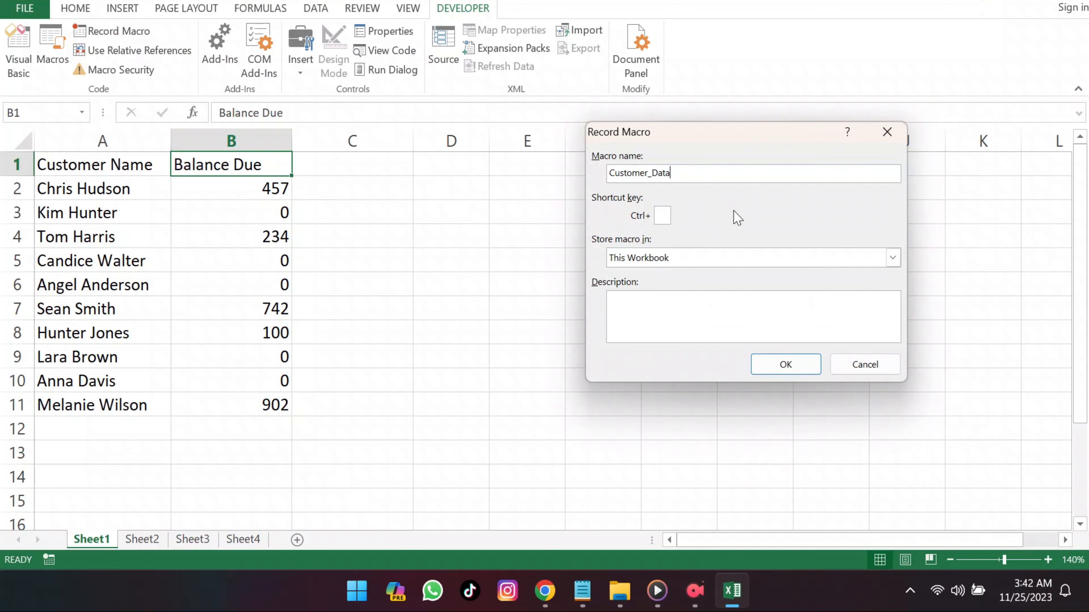
left_click(785, 365)
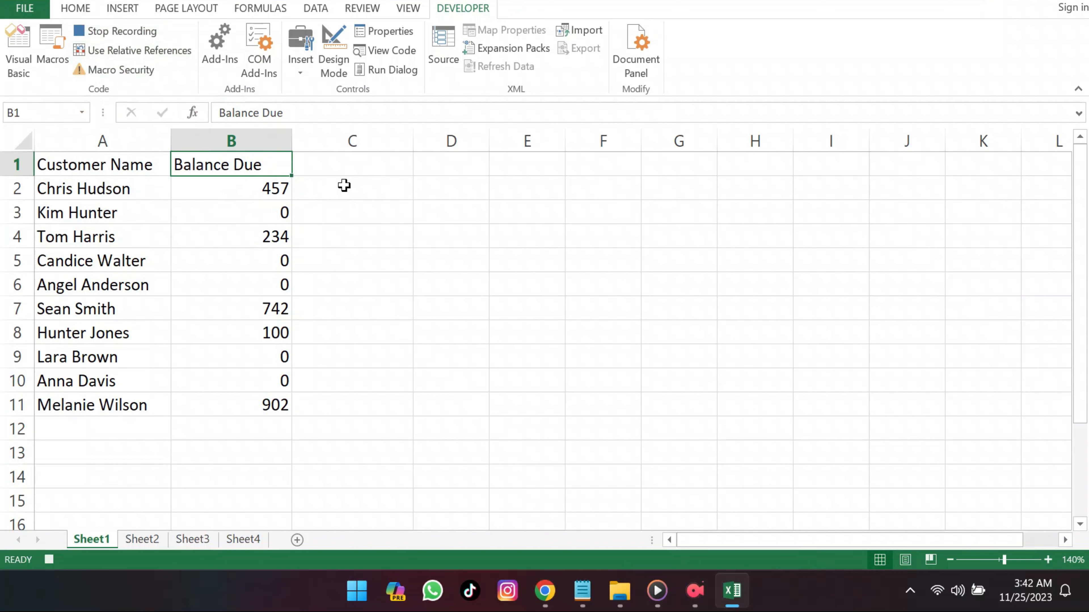
Insert an empty column between the Customer Name and Balance Due columns on Sheet1.
left_click(248, 142)
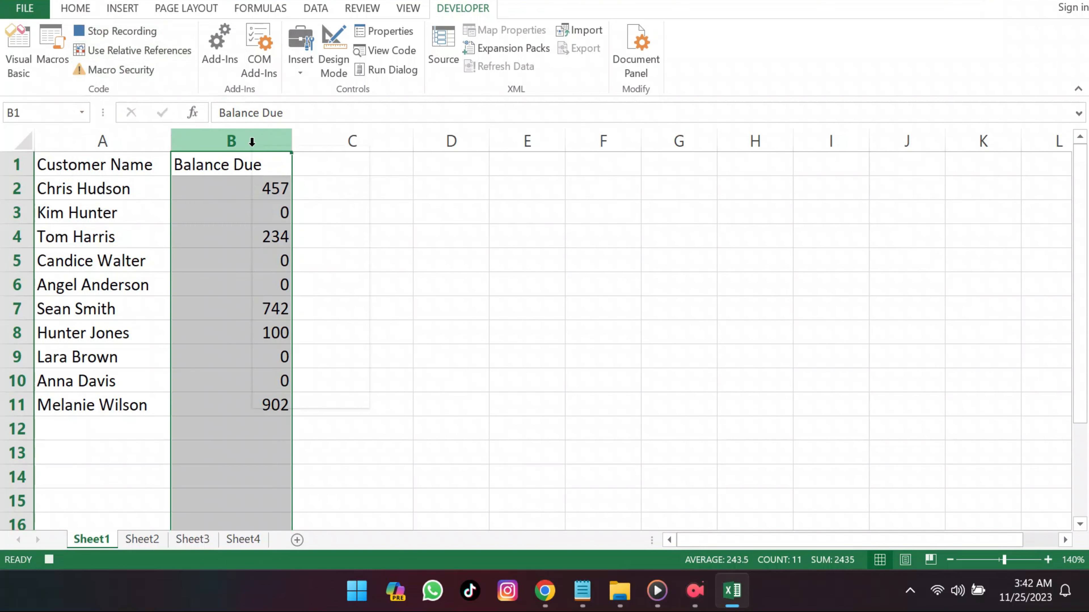
right_click(252, 145)
left_click(289, 269)
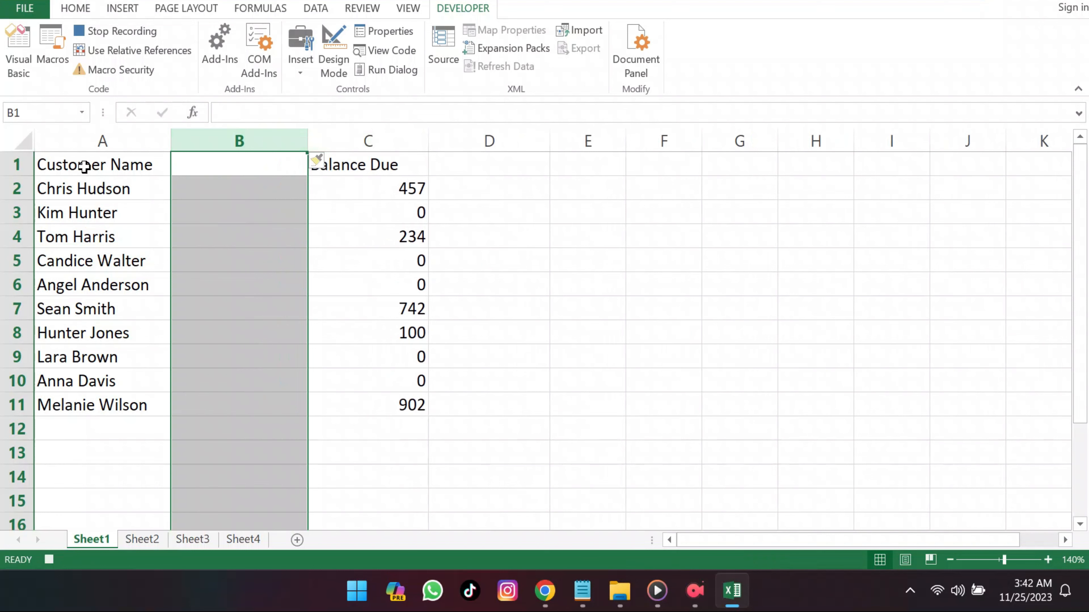
Change the header in A1 to First Name and enter the header Last Name in B1.
left_click(106, 166)
double_click(107, 167)
left_click_drag(106, 167, 37, 165)
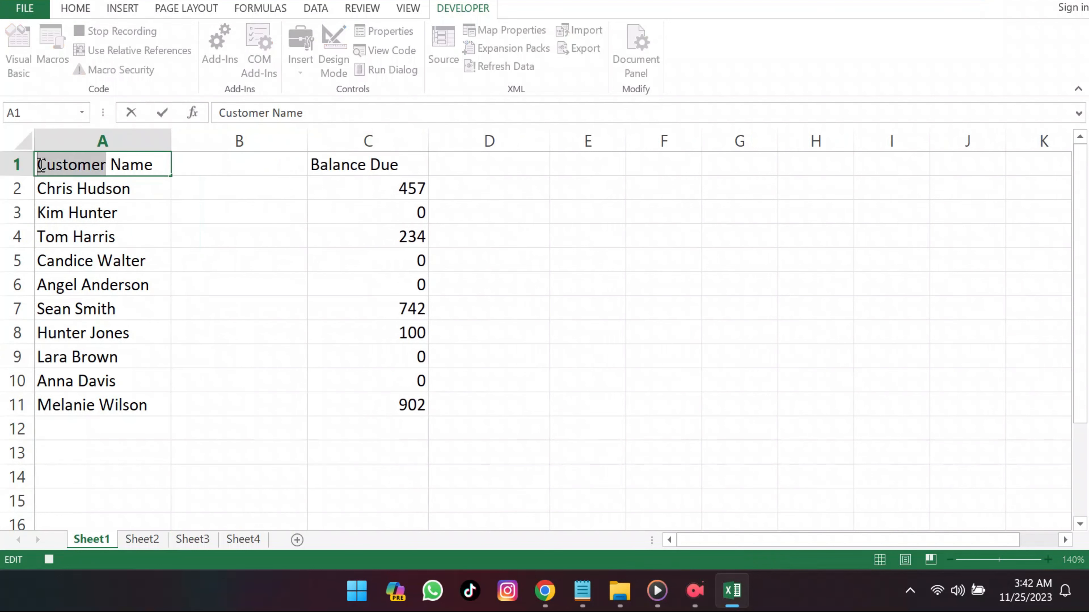
type("First")
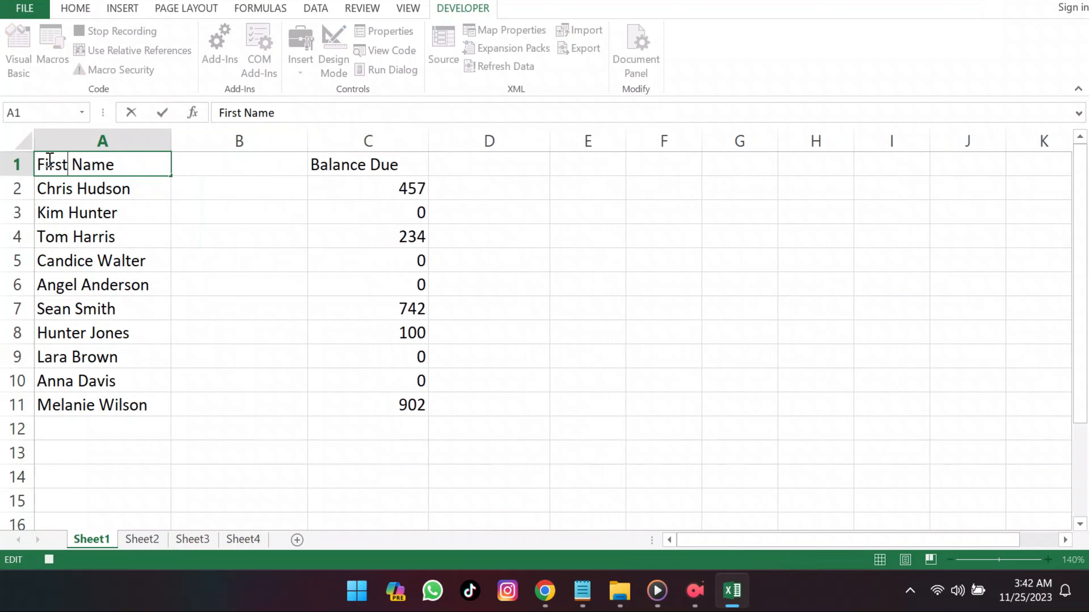
left_click(246, 165)
double_click(245, 168)
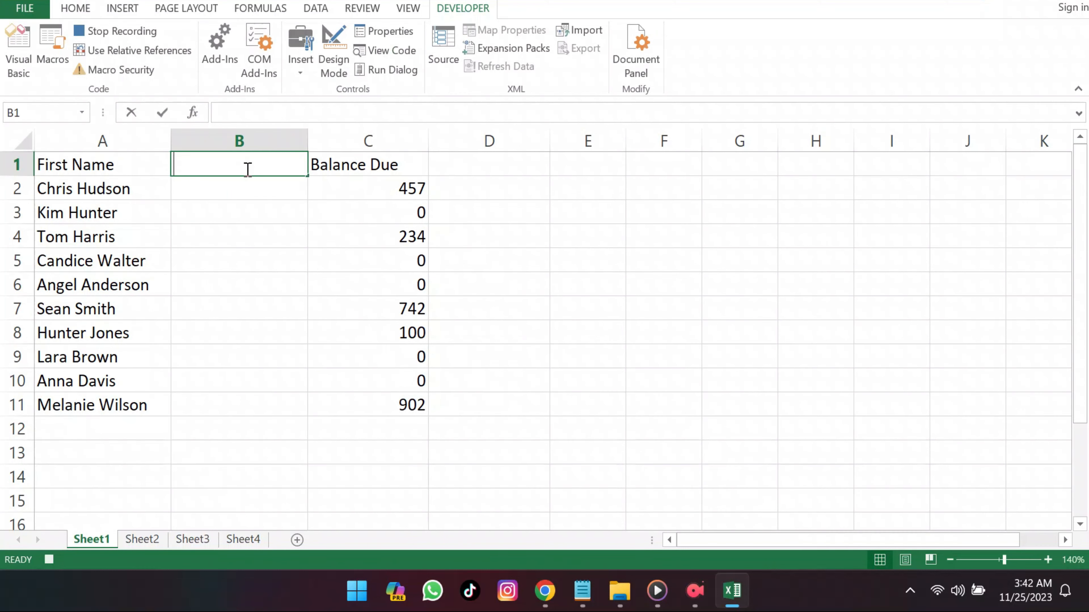
type("Last Name")
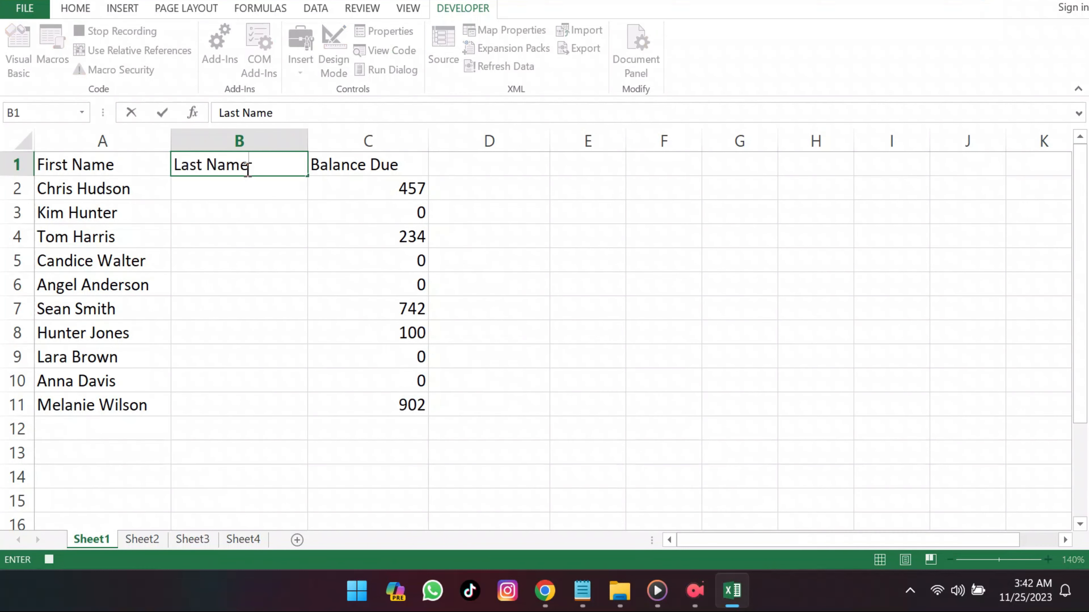
Split the full names in A2:A11 into two columns with Text to Columns, delimited by Space.
left_click_drag(95, 189, 95, 403)
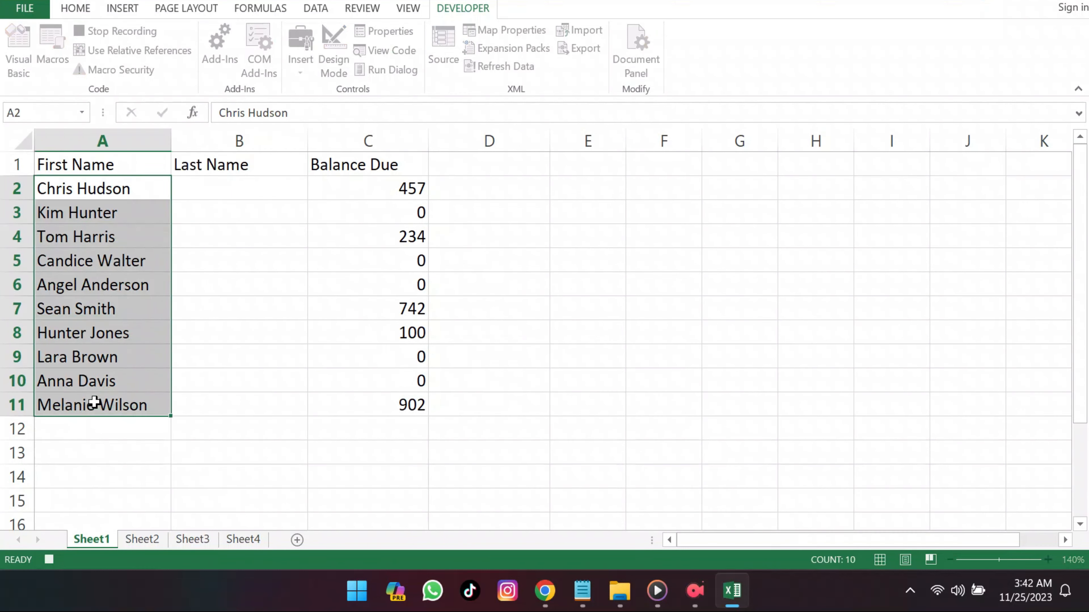
left_click(315, 8)
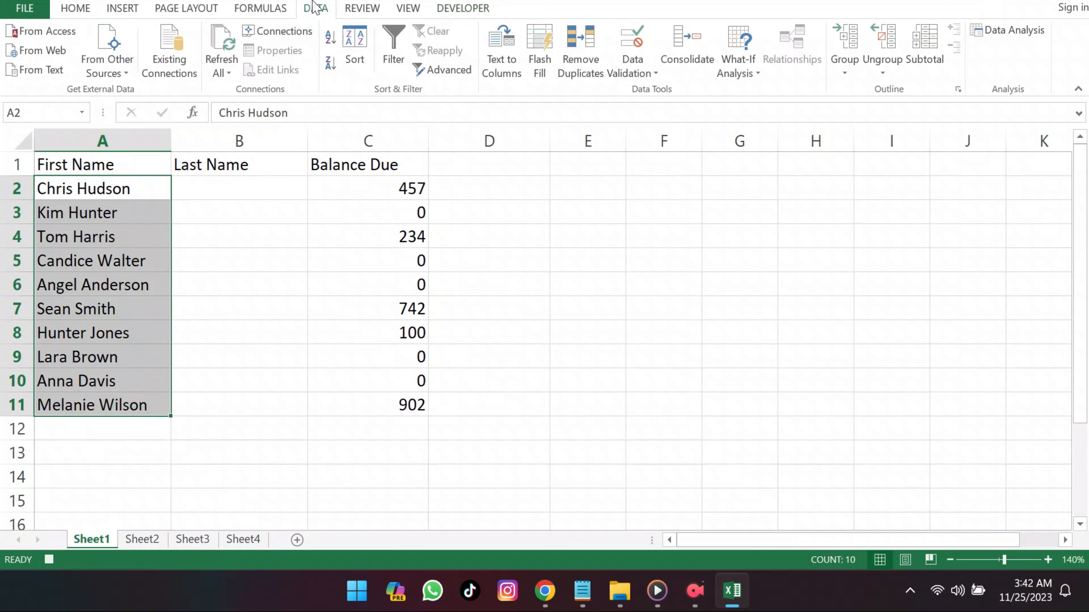
left_click(502, 54)
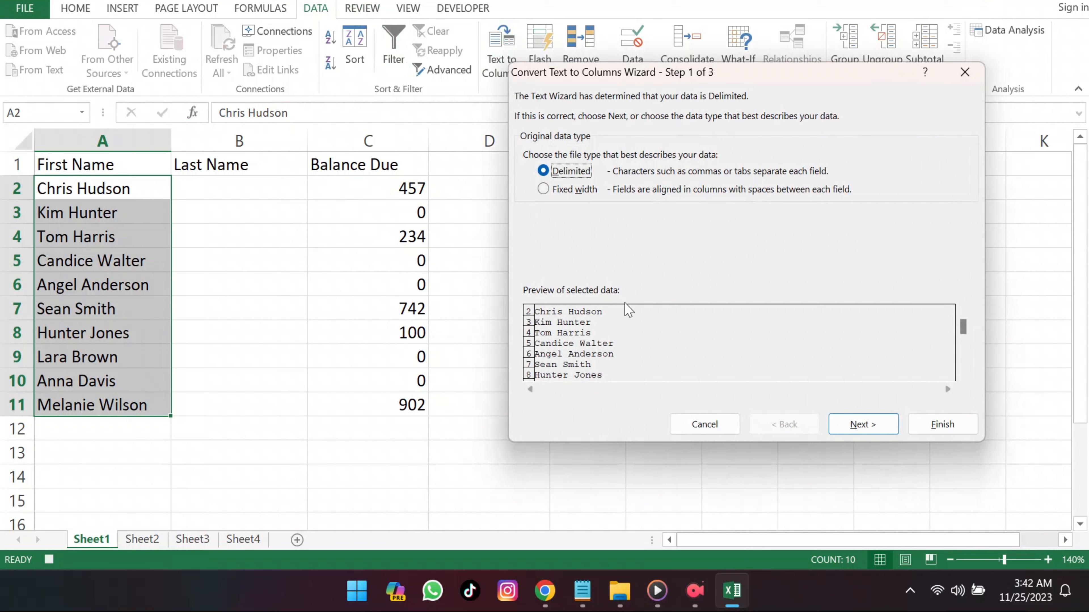
left_click(847, 425)
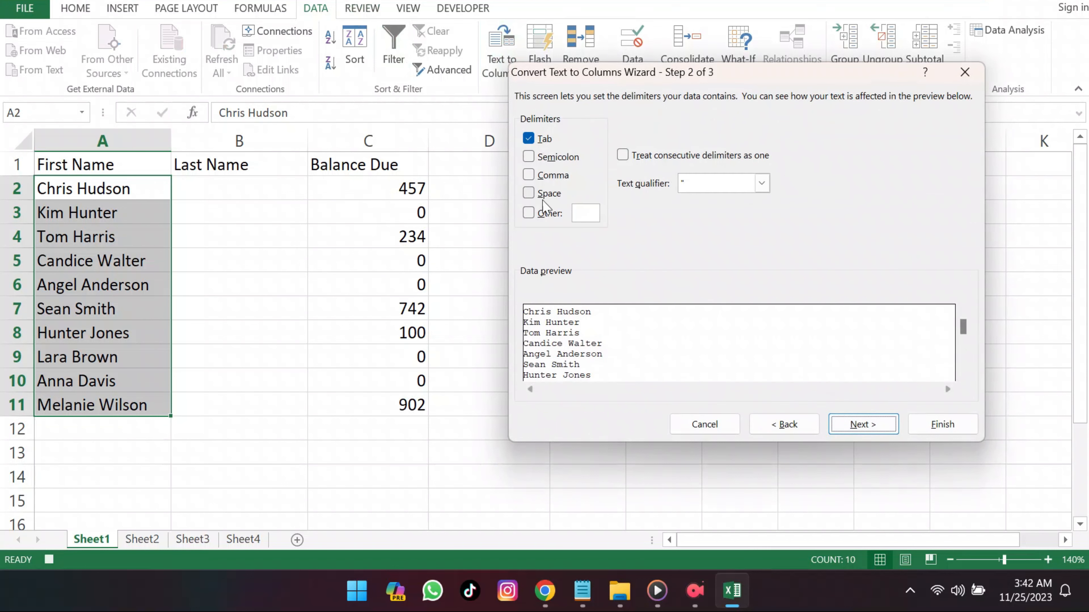
left_click(529, 193)
left_click(866, 425)
left_click(934, 426)
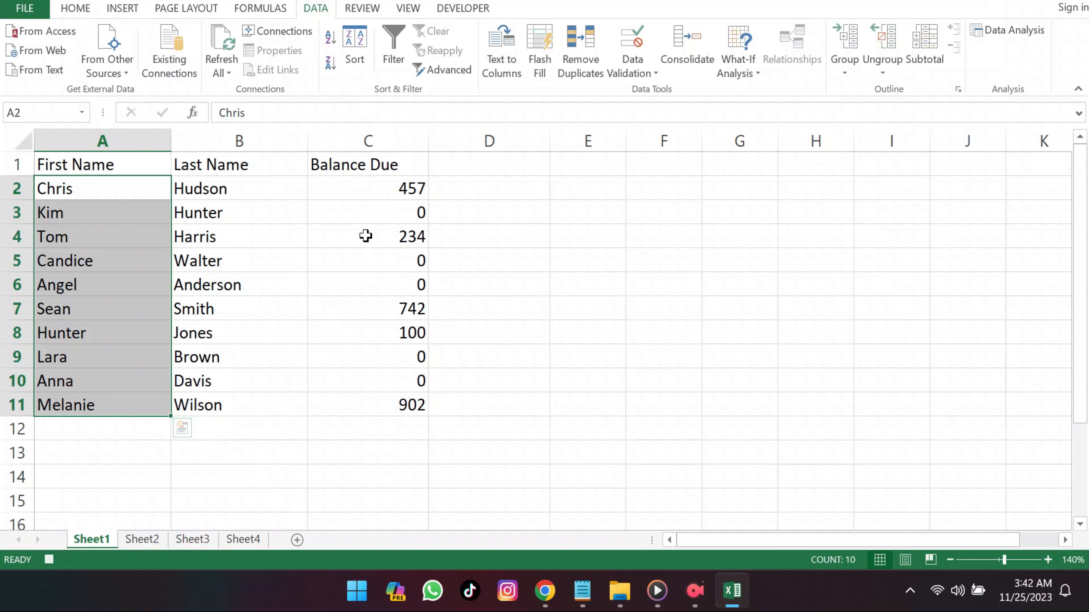
Apply a Greater Than 0 conditional format to the balances in C2:C11 with Light Red Fill with Dark Red Text.
left_click(389, 196)
left_click_drag(390, 196, 379, 403)
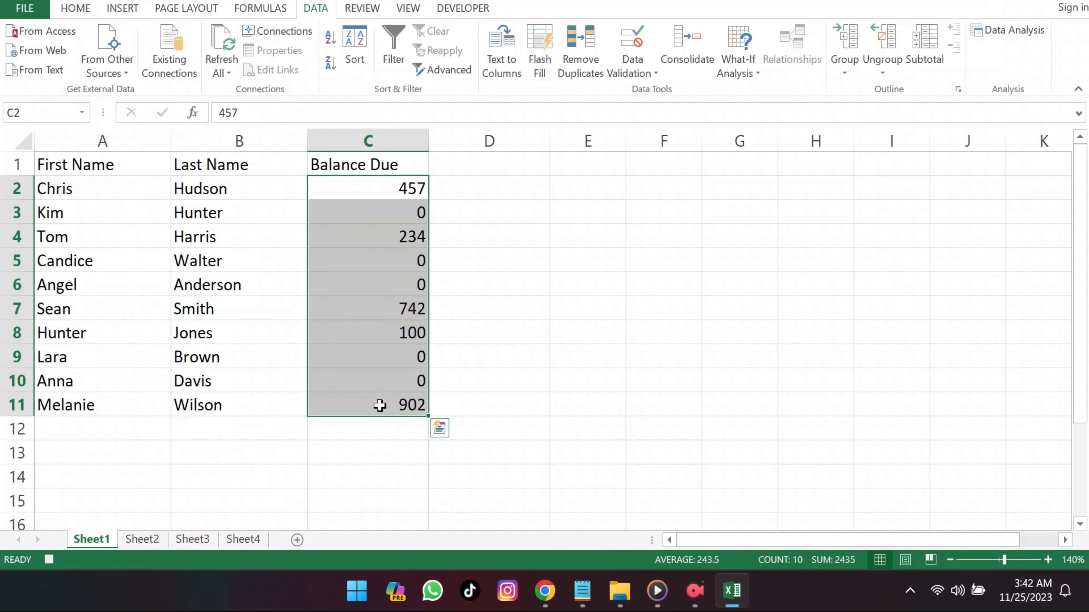
left_click(95, 9)
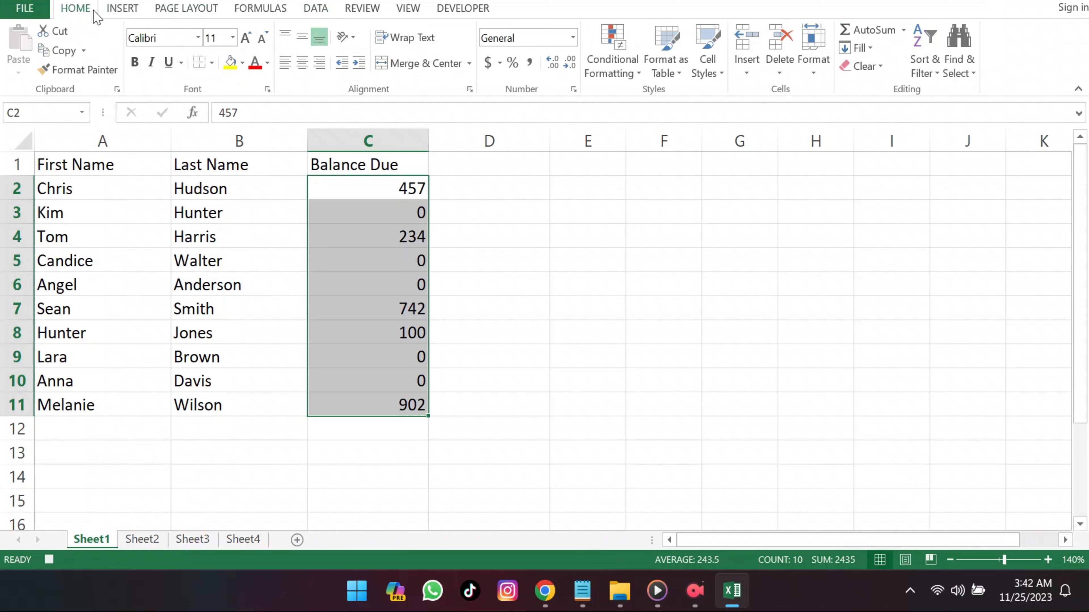
left_click(610, 75)
mouse_move(656, 100)
left_click(769, 103)
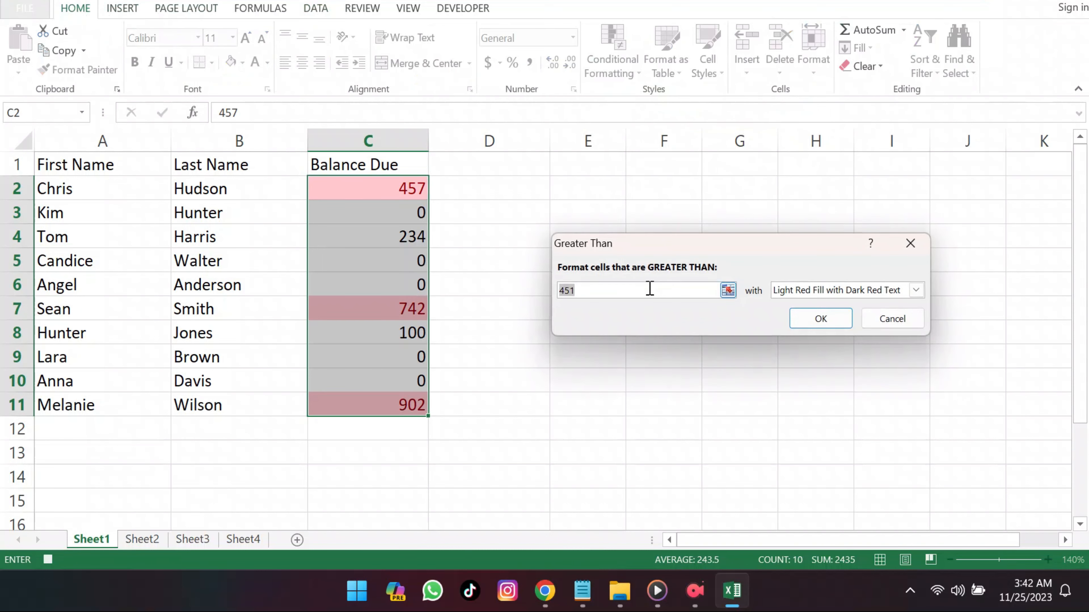
key("BackSpace")
type("0")
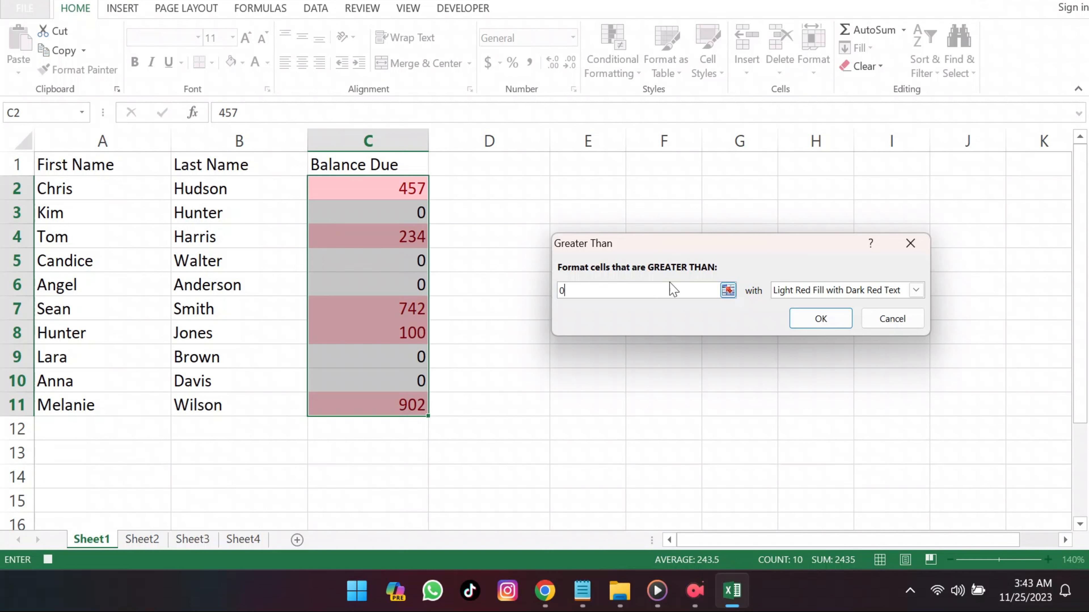
left_click(808, 319)
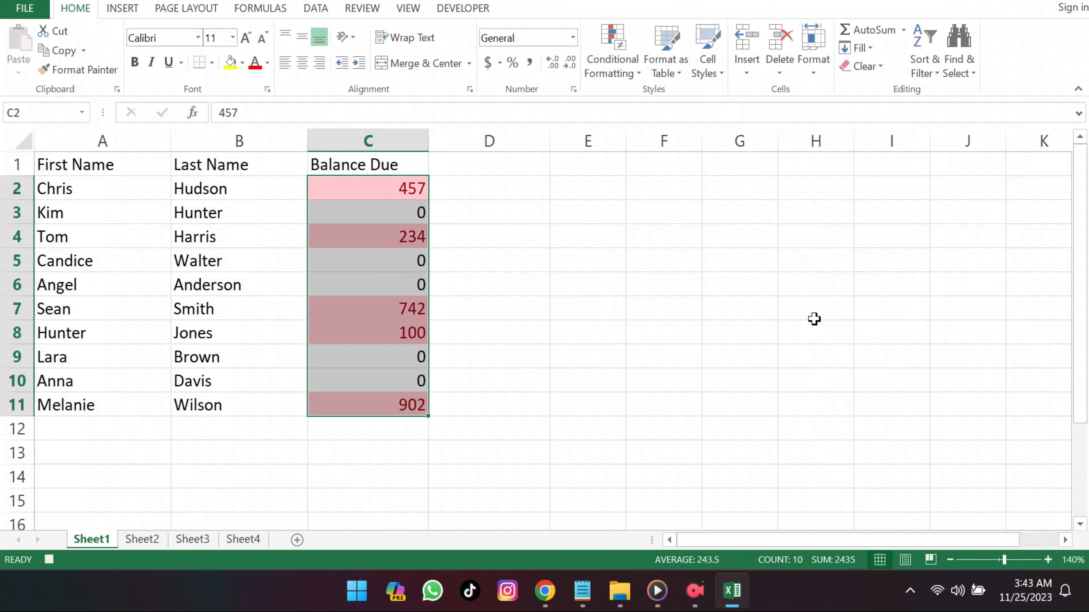
left_click(520, 334)
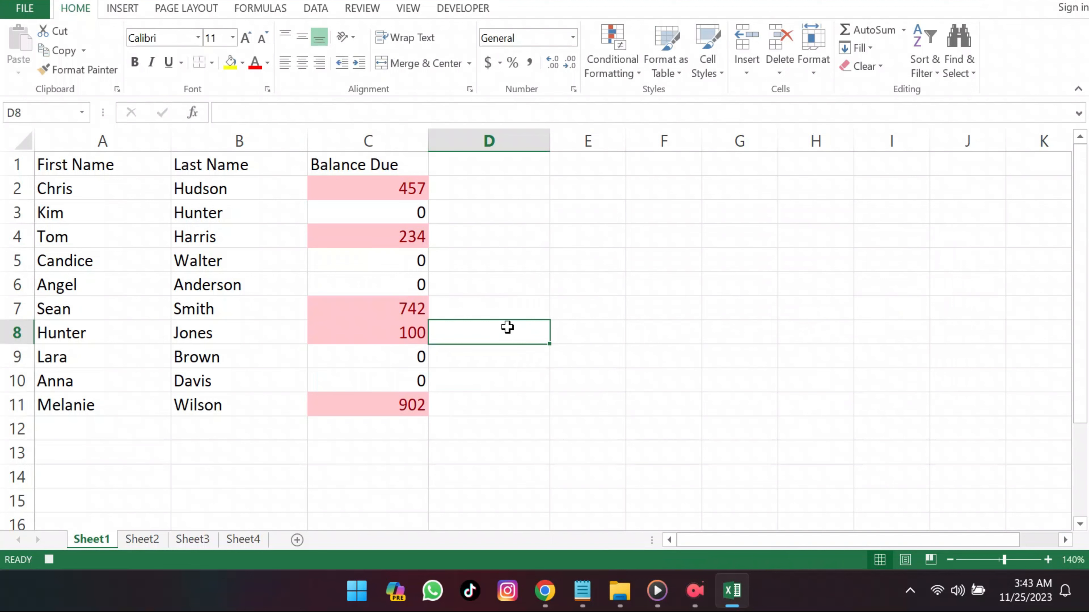
Stop recording the macro and switch to the unformatted customer list on Sheet3, selecting cell D5.
left_click(474, 12)
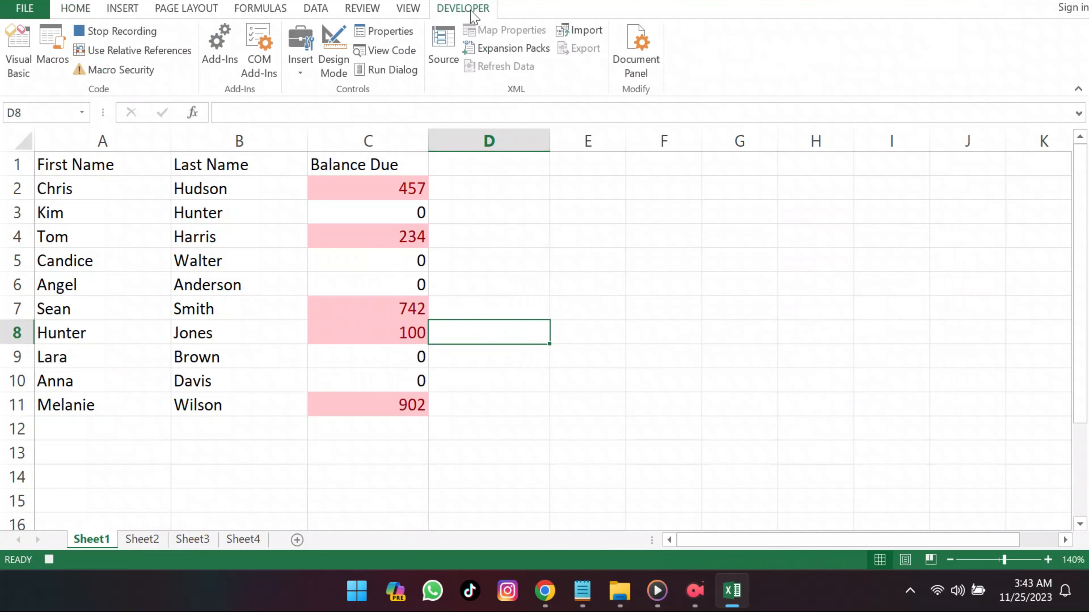
left_click(142, 32)
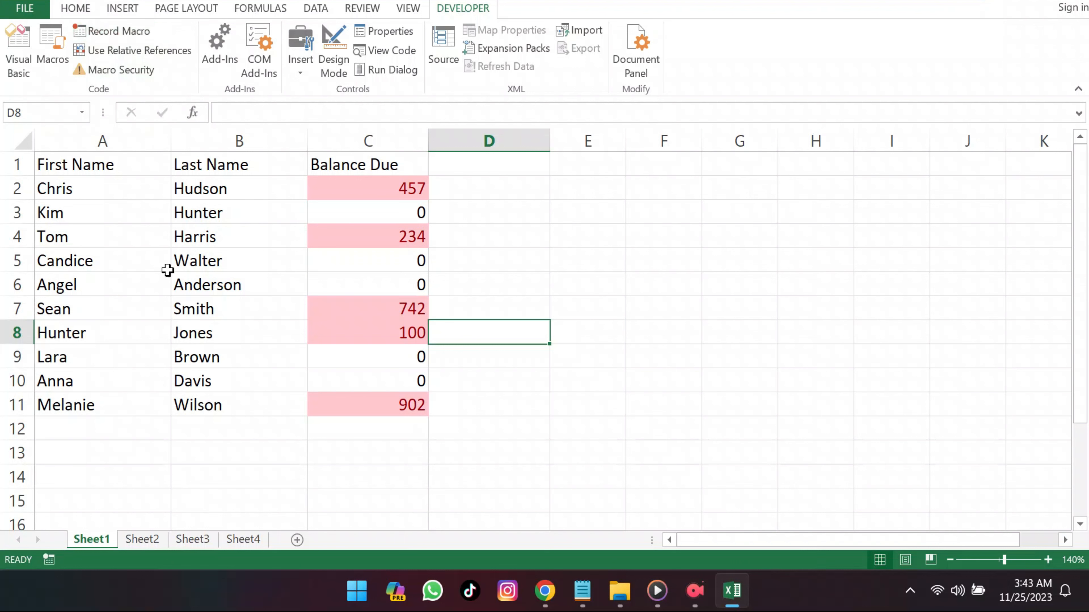
left_click(204, 541)
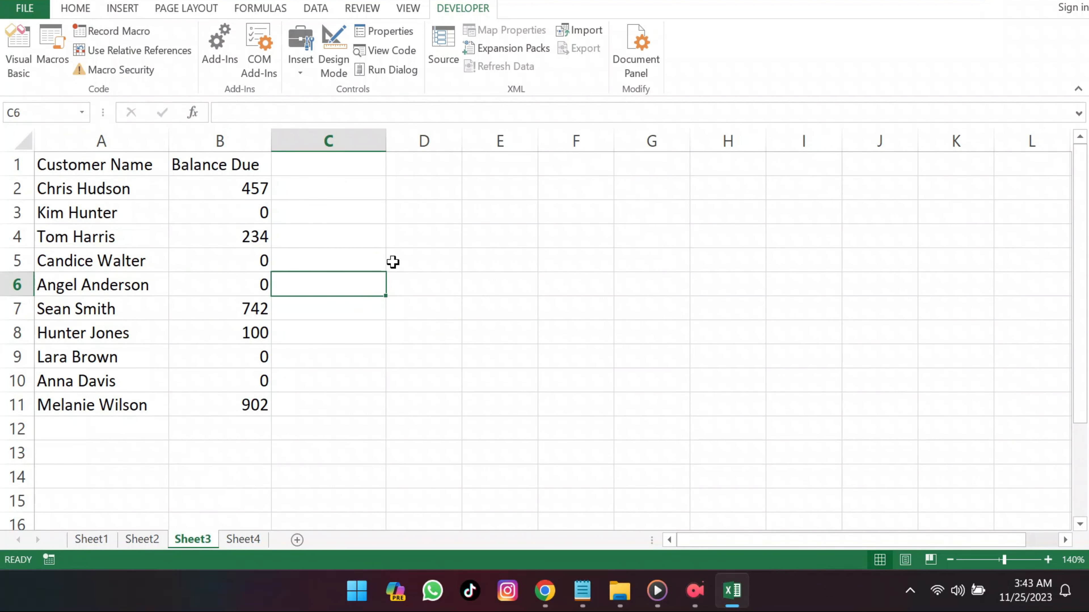
left_click(408, 257)
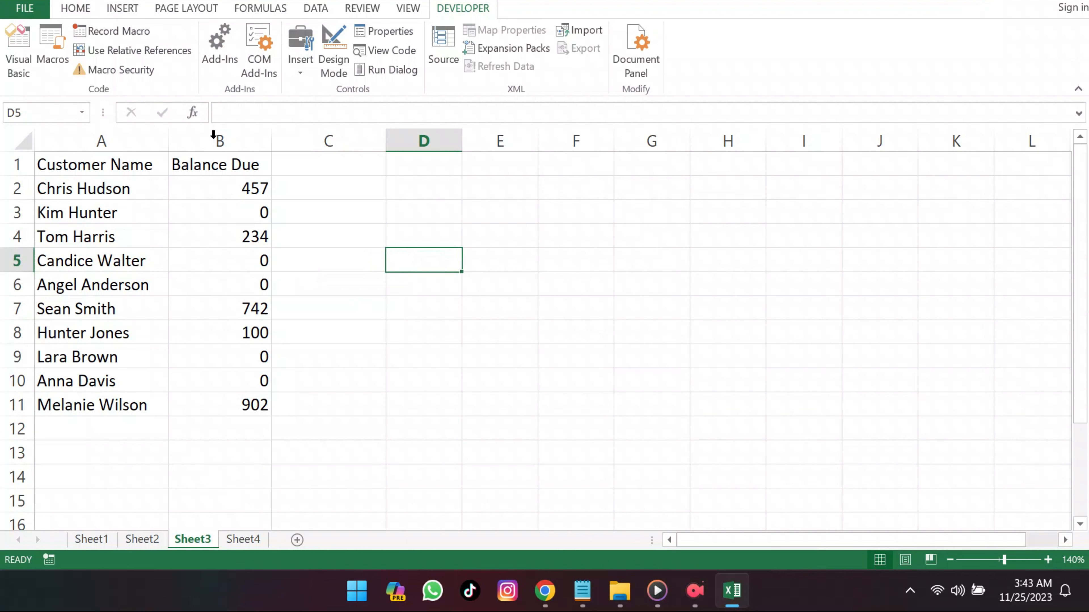
Run the Customer_Data macro on the unformatted customer list in Sheet3.
left_click(52, 53)
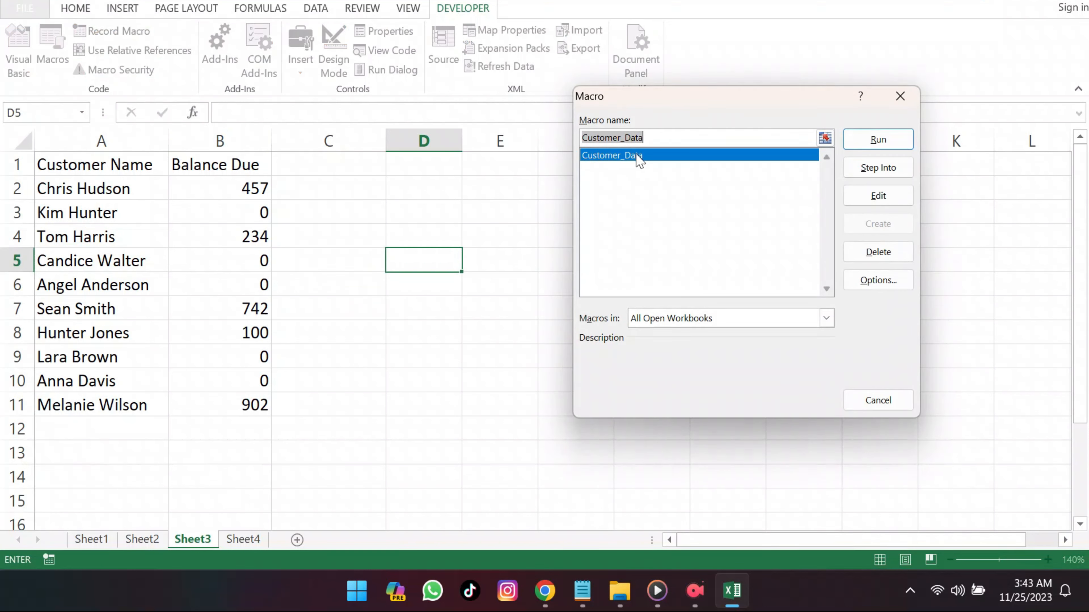
left_click(867, 148)
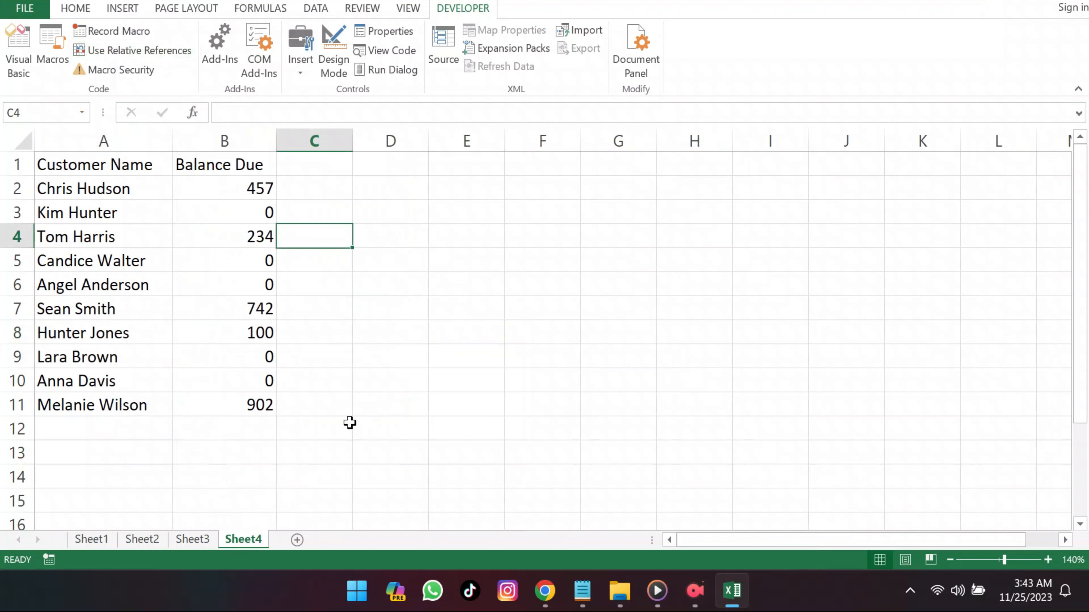
Draw a form button over about D4:E6 on Sheet4 with the Customer_Data macro assigned, and use it to run the macro.
left_click(381, 257)
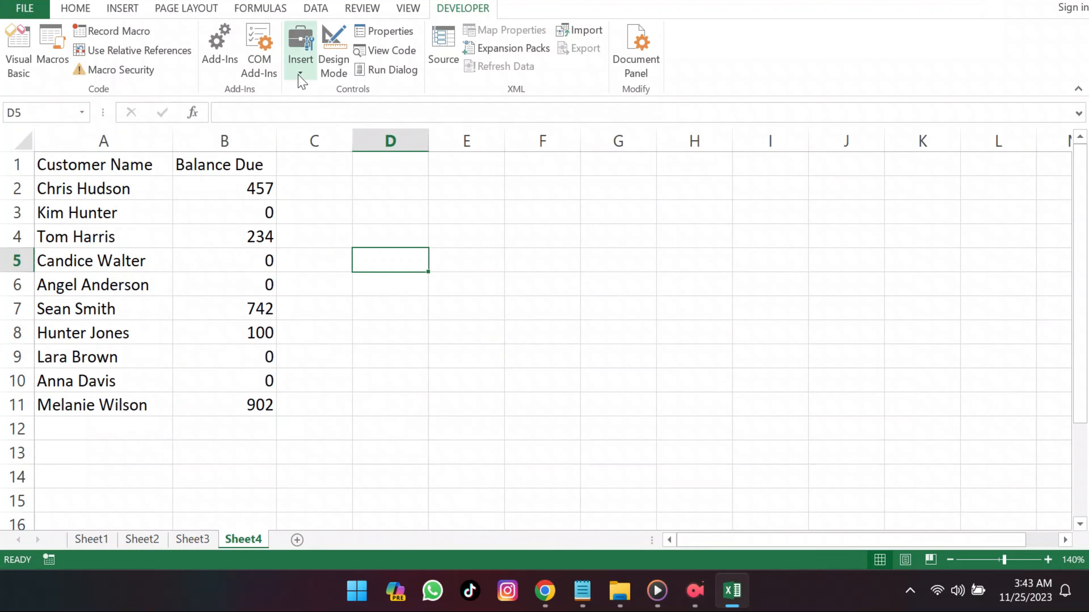
left_click(300, 50)
left_click(295, 109)
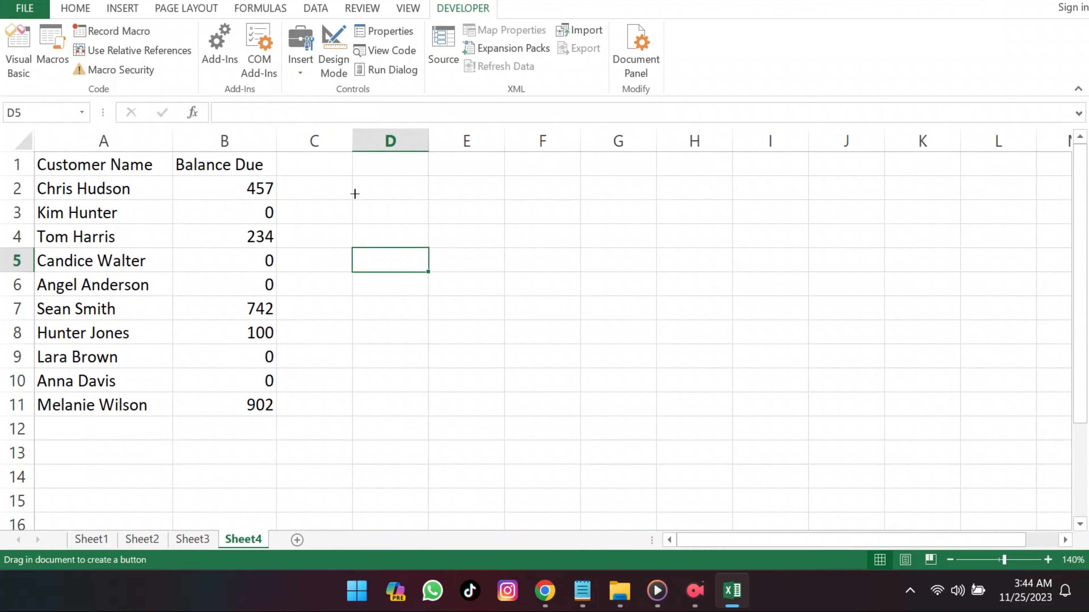
left_click_drag(364, 234, 490, 286)
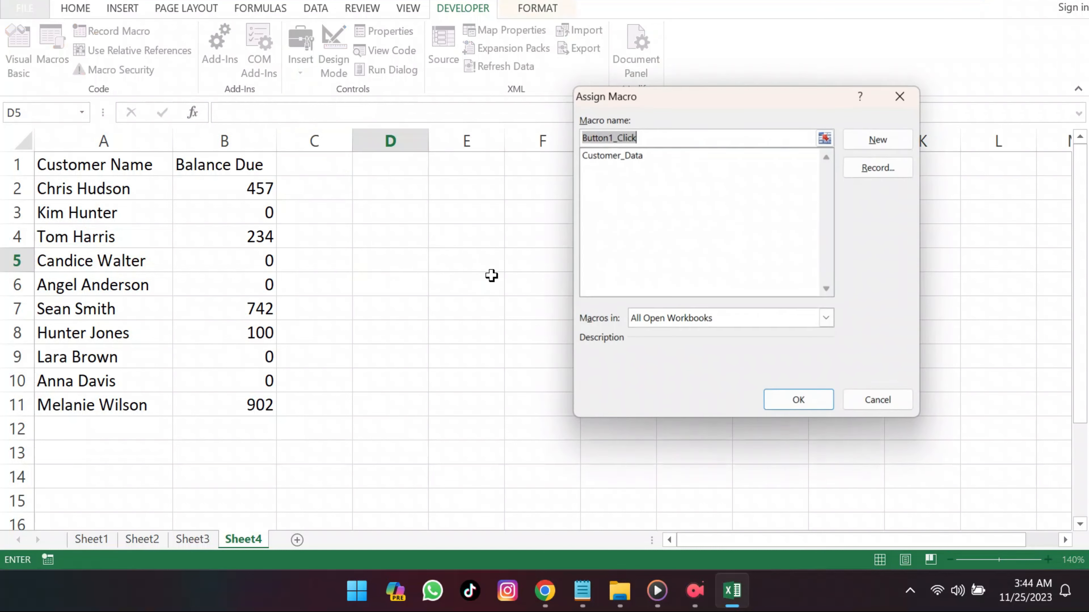
left_click(629, 161)
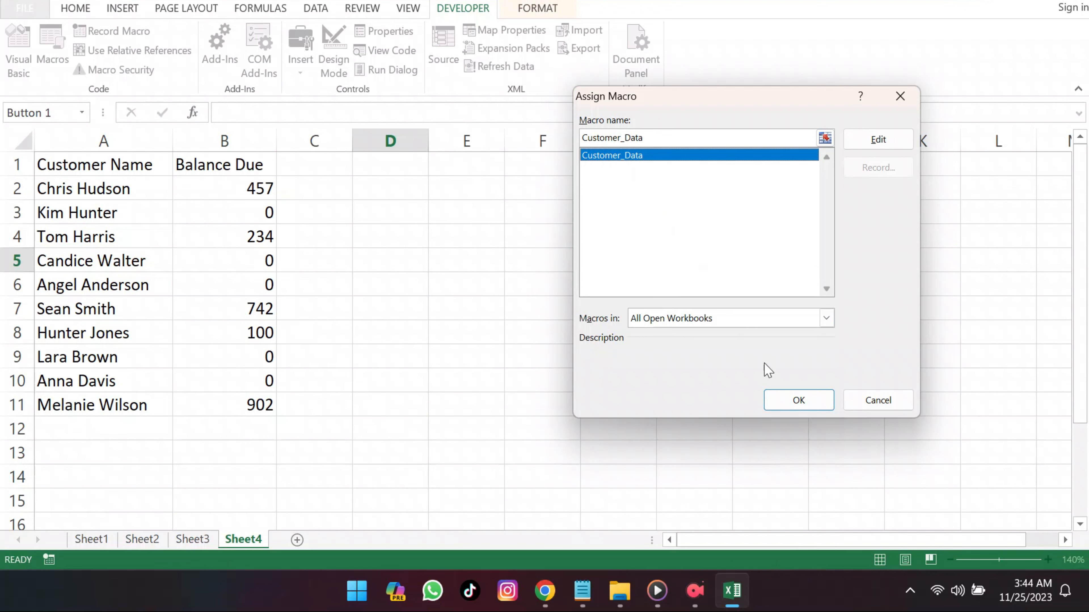
left_click(791, 397)
left_click(473, 331)
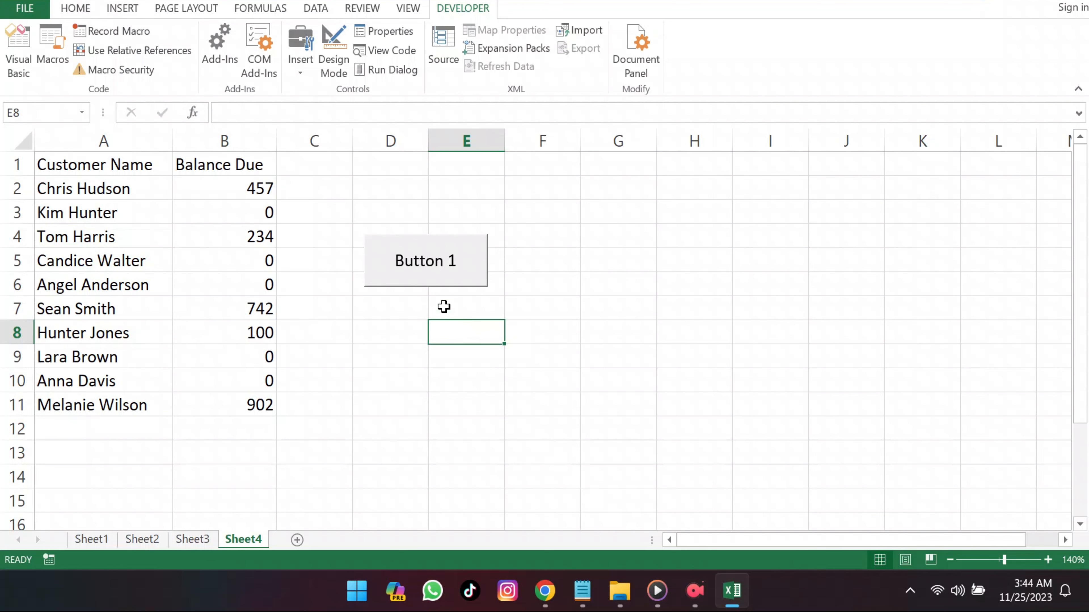
left_click(427, 268)
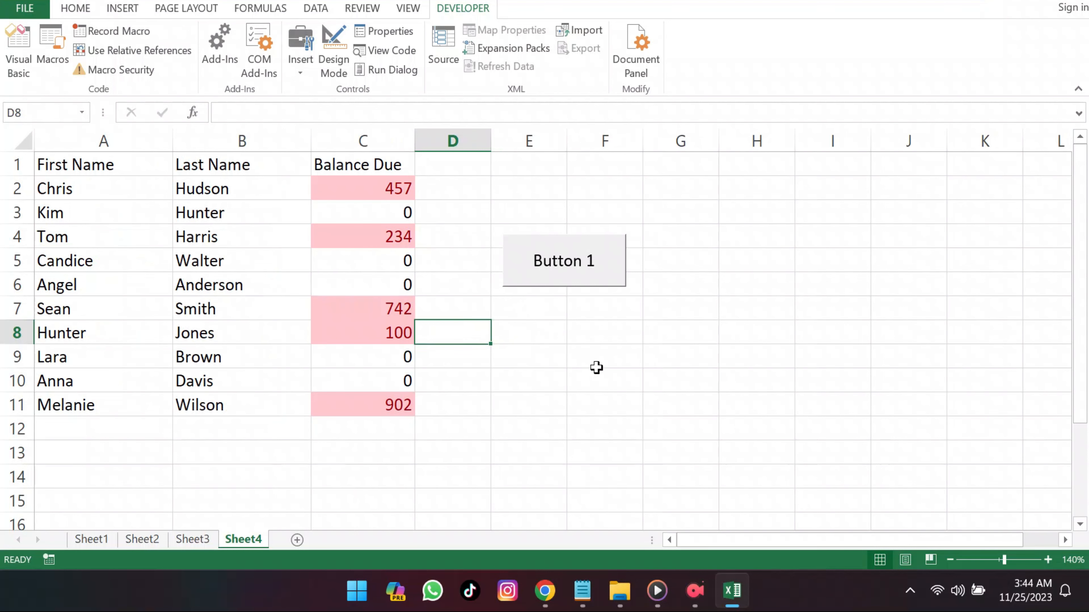
Examine the recorded Customer_Data code in Module1 in the Visual Basic editor, and close the editor.
left_click(14, 68)
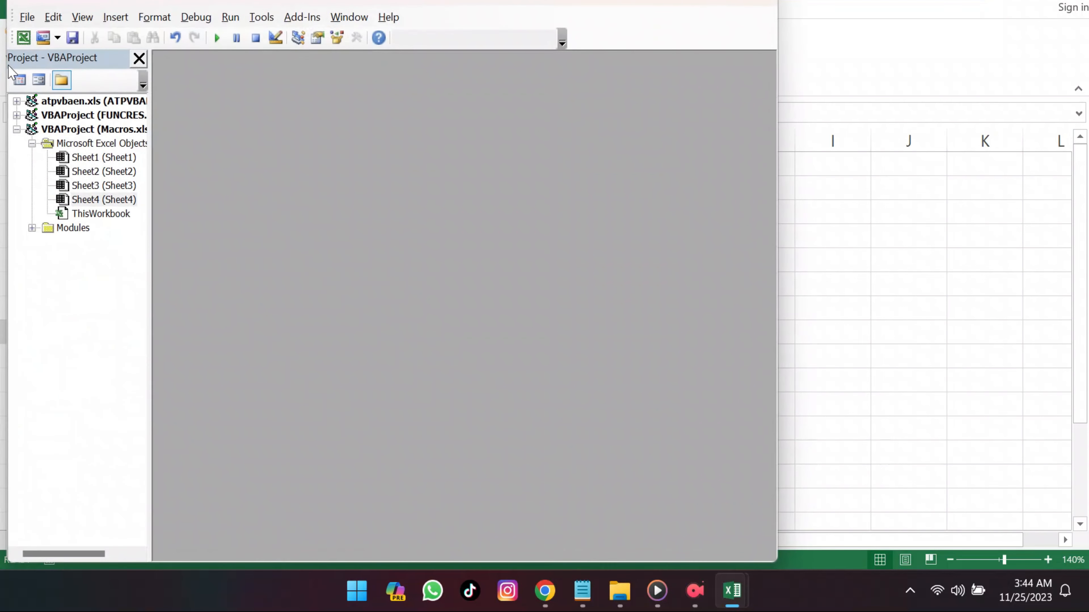
left_click(82, 227)
double_click(73, 235)
double_click(80, 243)
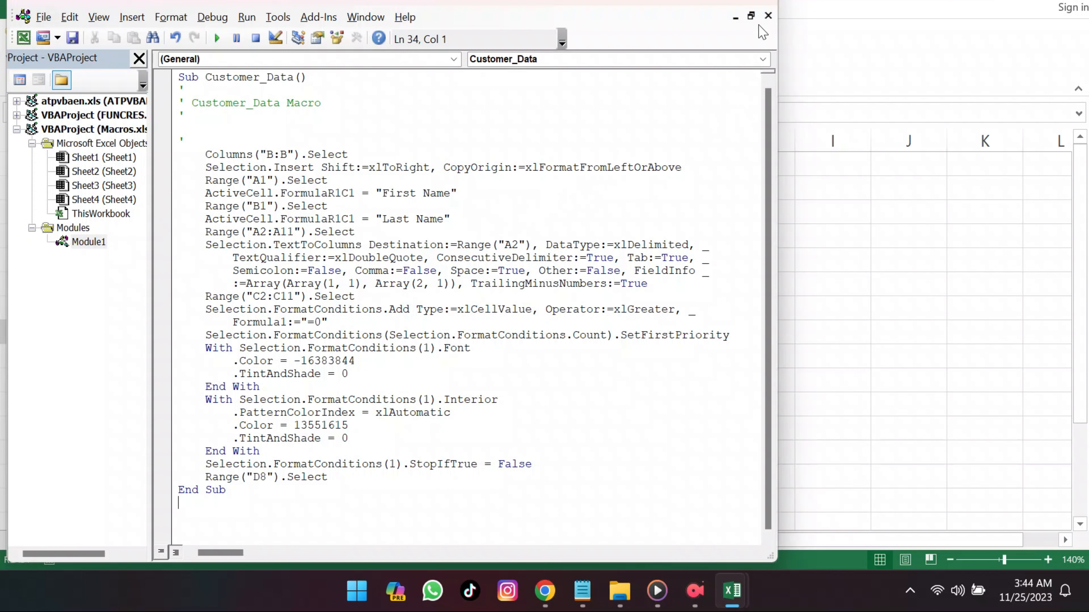
left_click(765, 2)
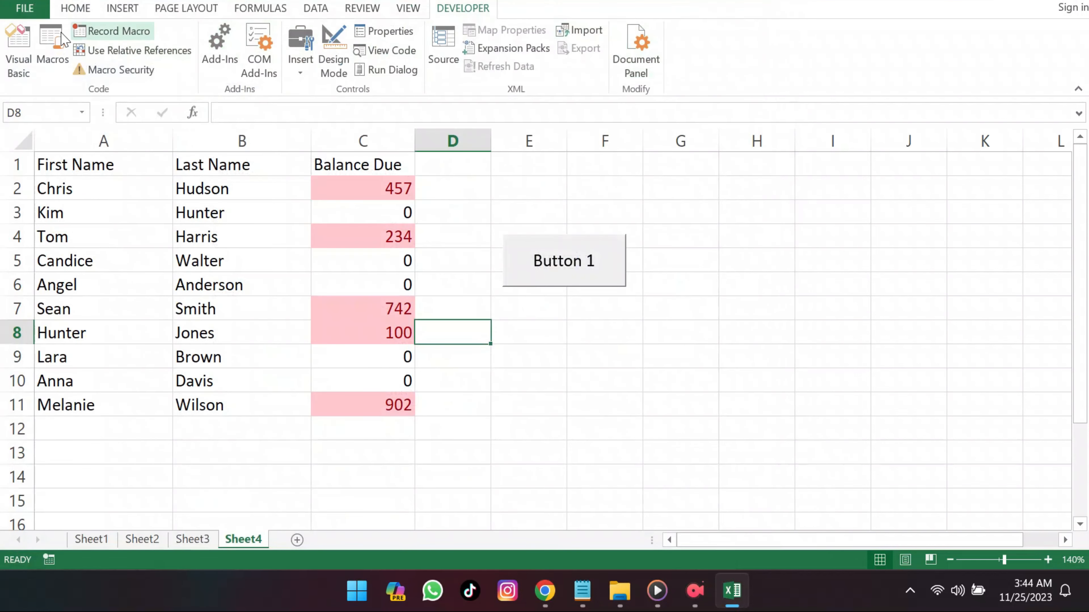
Save the workbook as Macros.xlsm in the Excel Macro-Enabled Workbook (*.xlsm) format.
left_click(37, 10)
left_click(45, 160)
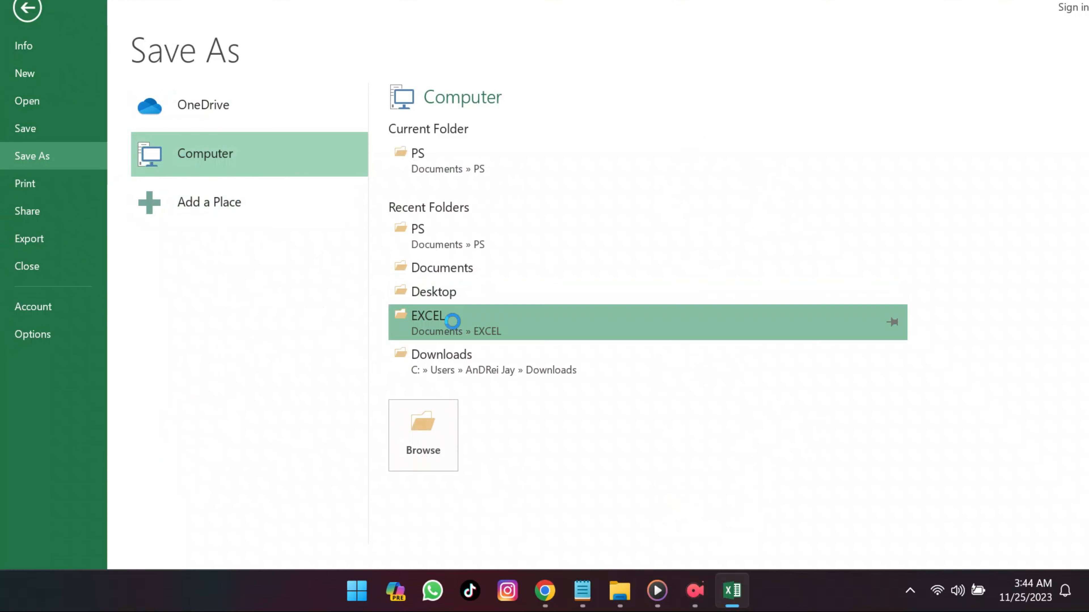
left_click(445, 433)
left_click(360, 301)
left_click(360, 300)
left_click(300, 3)
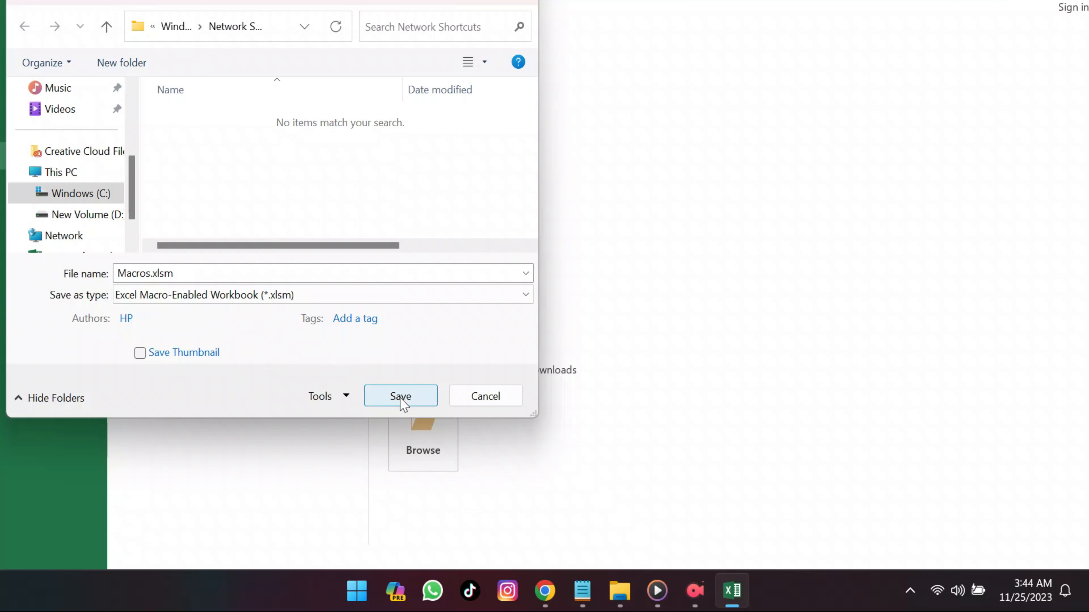
left_click(431, 395)
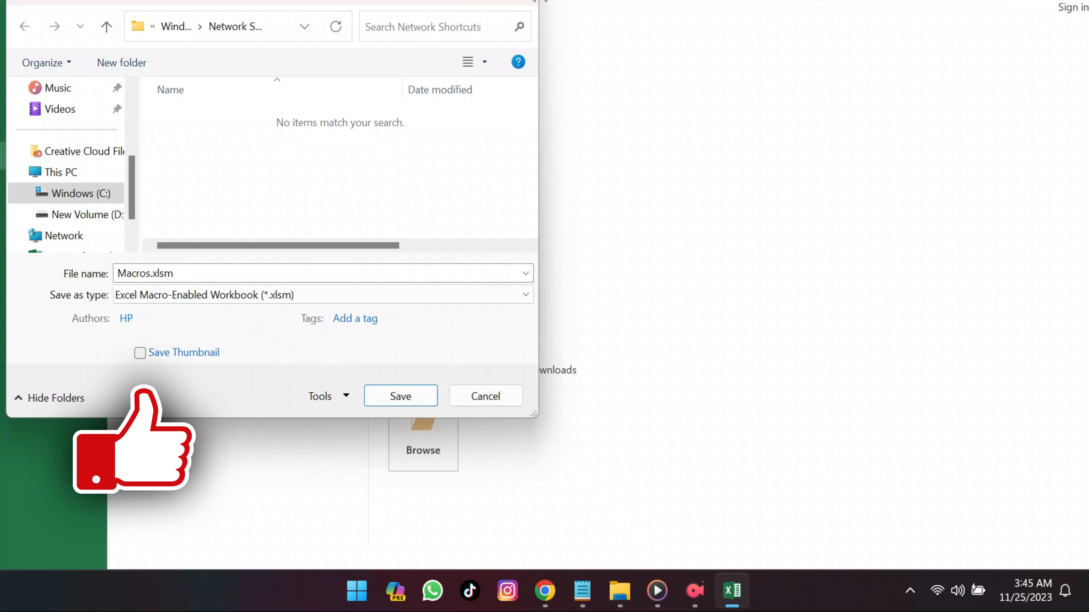